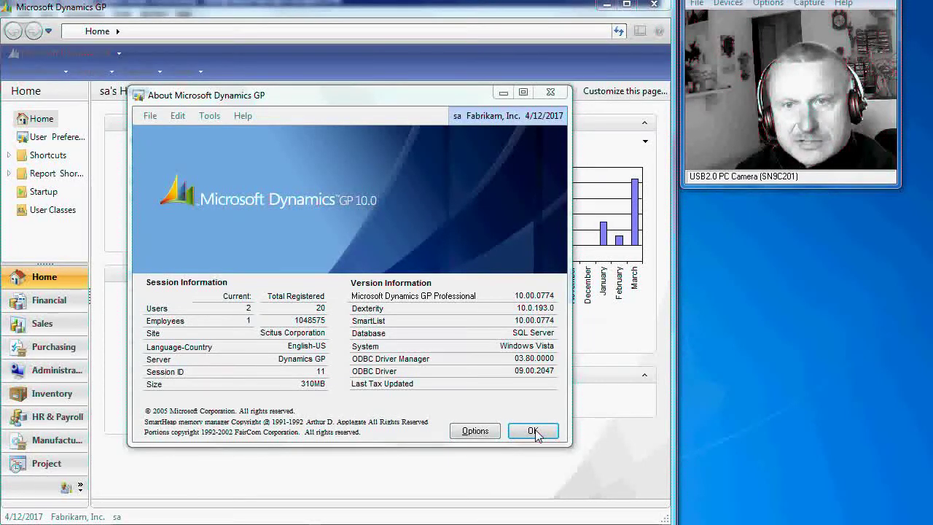
Close the About window, open Sales Transaction Entry and go to the last sales document by document number
{"action": "left_click", "coordinate": [532, 431]}
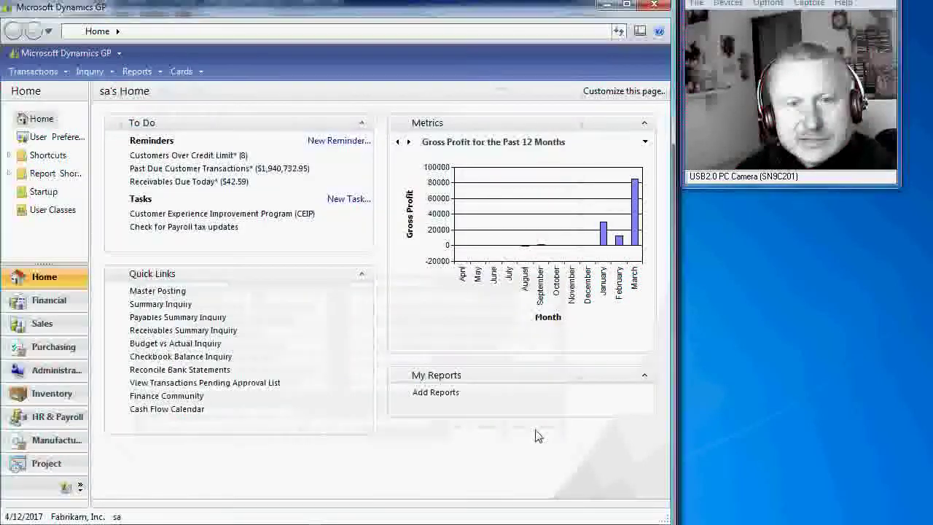
{"action": "left_click", "coordinate": [51, 71]}
{"action": "mouse_move", "coordinate": [51, 103]}
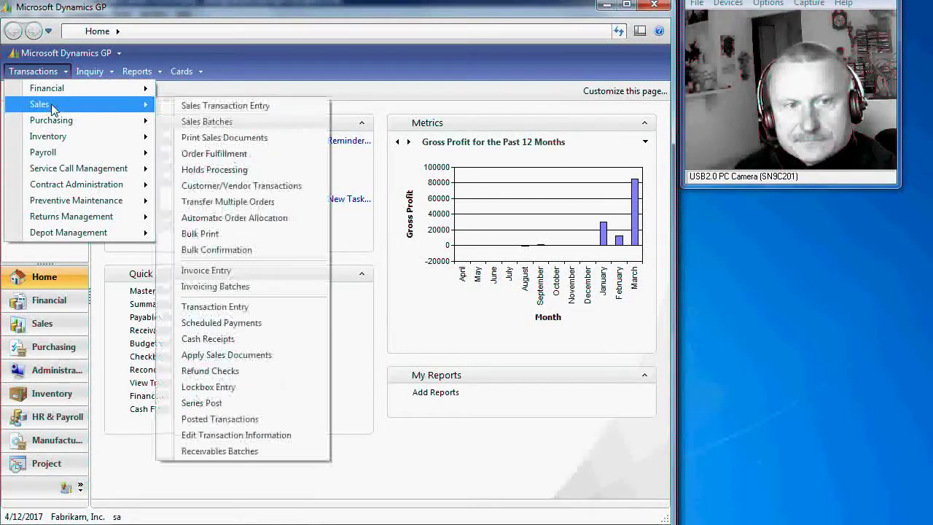
{"action": "left_click", "coordinate": [223, 107]}
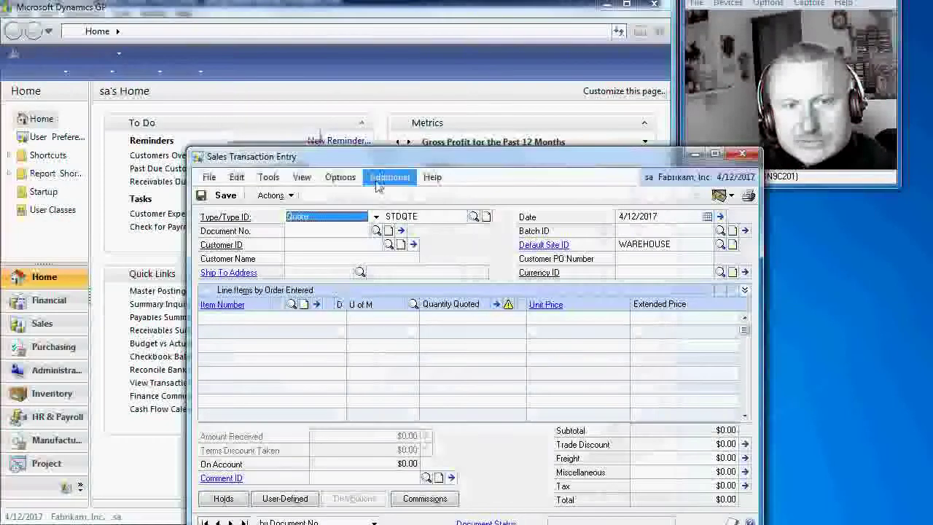
{"action": "left_click_drag", "start_coordinate": [359, 155], "coordinate": [233, 111]}
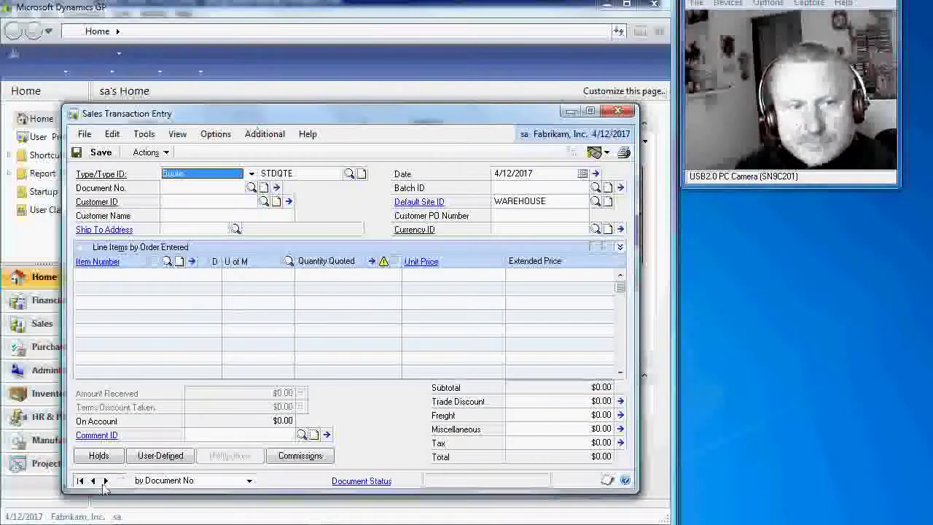
{"action": "left_click", "coordinate": [105, 481]}
{"action": "left_click", "coordinate": [119, 482]}
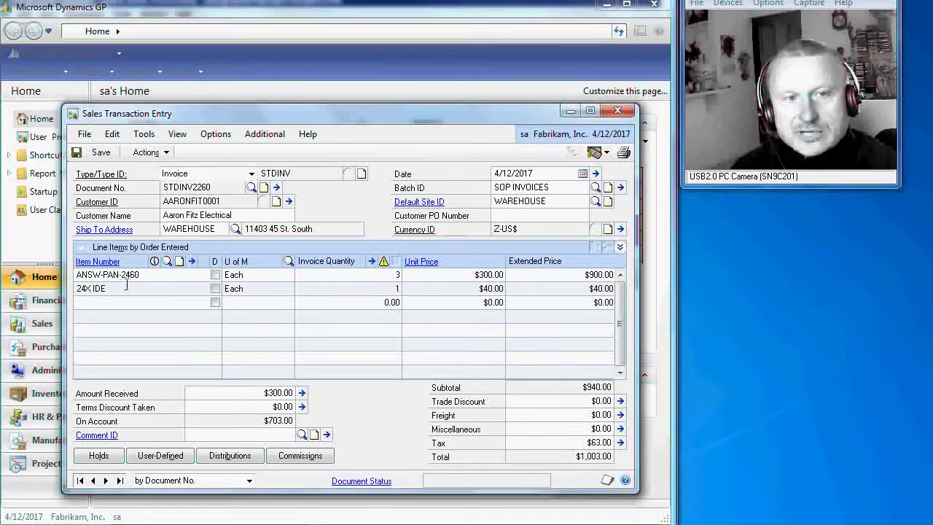
Show the expanded line details of item ANSW-PAN-2460 on the invoice, and close Sales Transaction Entry
{"action": "left_click", "coordinate": [174, 275]}
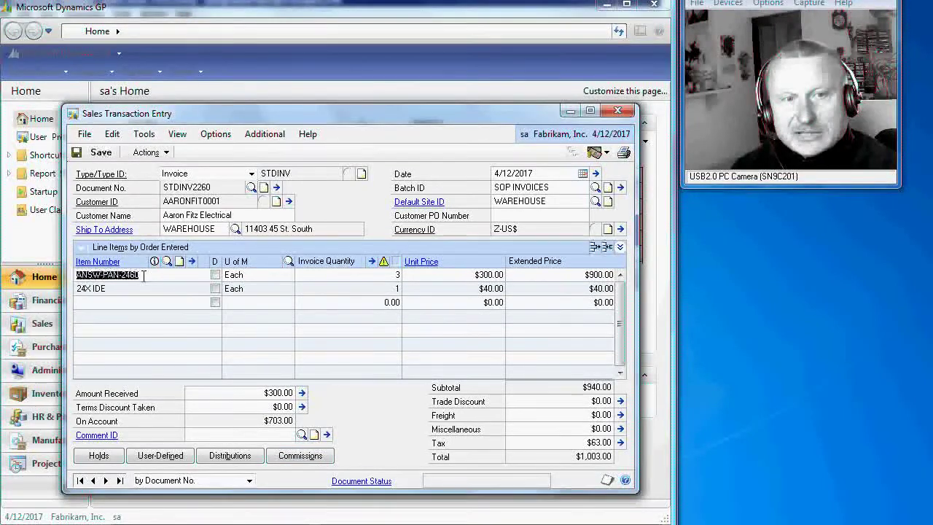
{"action": "left_click", "coordinate": [619, 247]}
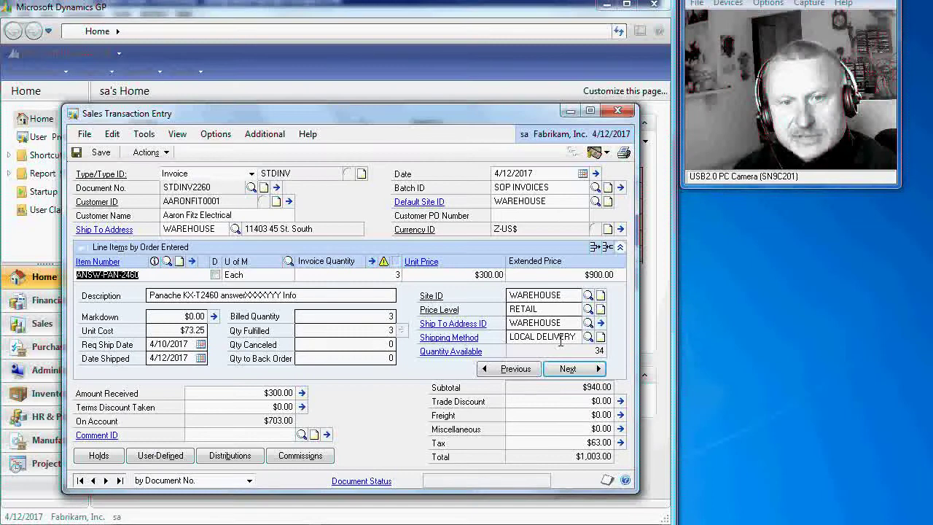
{"action": "left_click", "coordinate": [618, 113]}
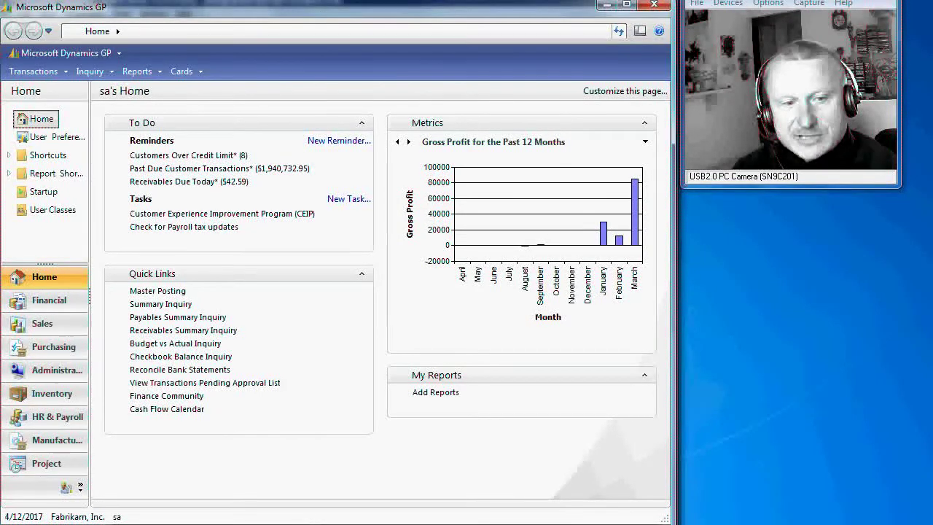
Switch to Integration Manager and examine the Sales Transaction field rules in the Sales Order Processing mapping
{"action": "key", "text": "alt+Tab"}
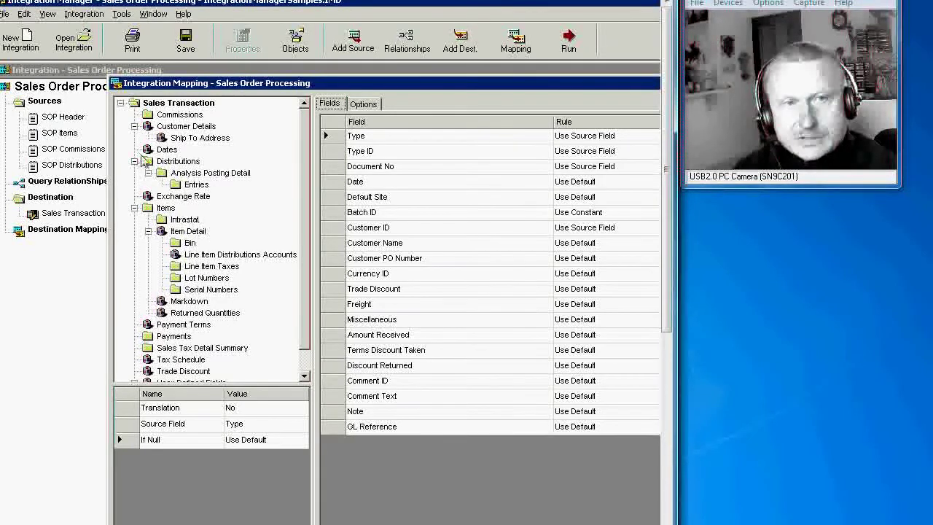
{"action": "left_click_drag", "start_coordinate": [406, 83], "coordinate": [300, 113]}
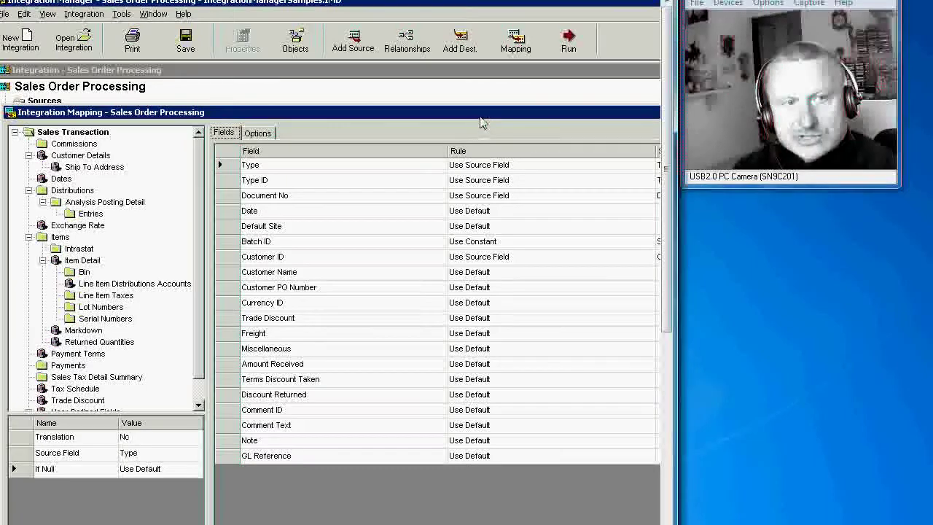
{"action": "left_click_drag", "start_coordinate": [480, 112], "coordinate": [567, 96]}
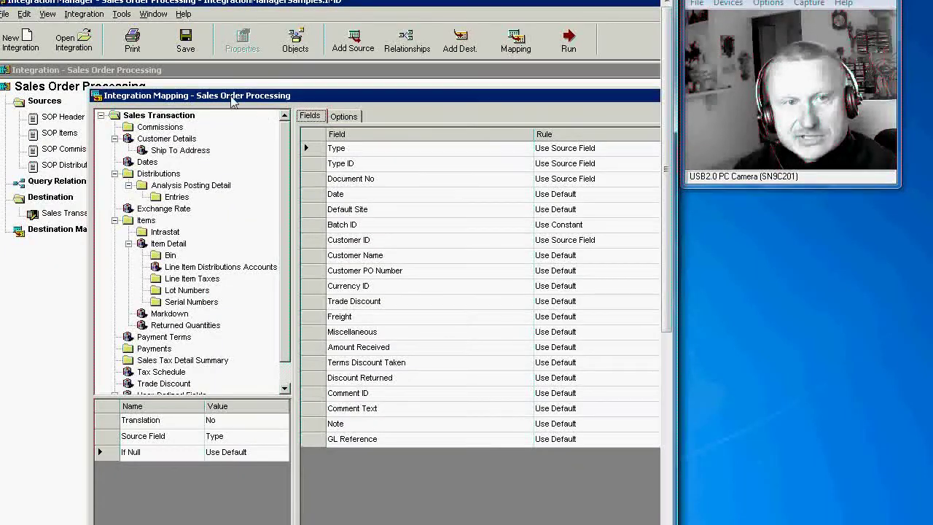
{"action": "left_click_drag", "start_coordinate": [265, 98], "coordinate": [242, 69]}
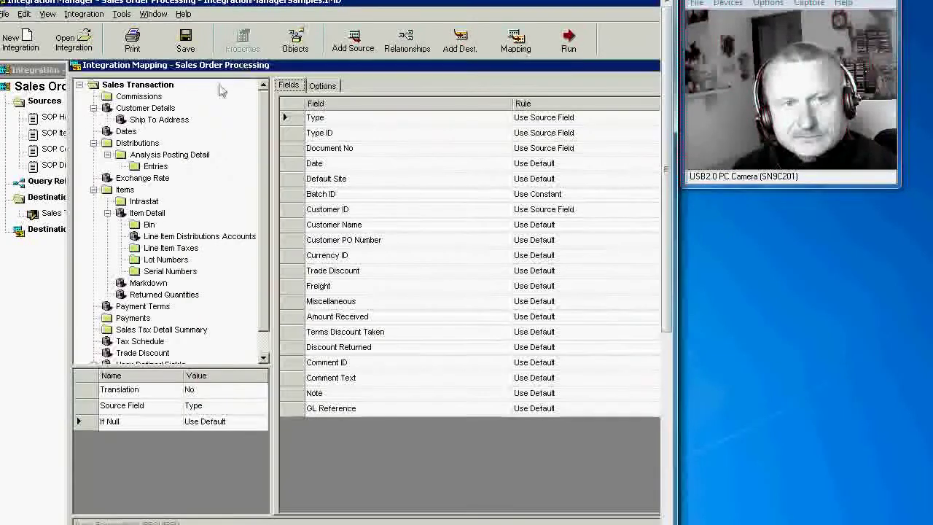
{"action": "left_click", "coordinate": [135, 86]}
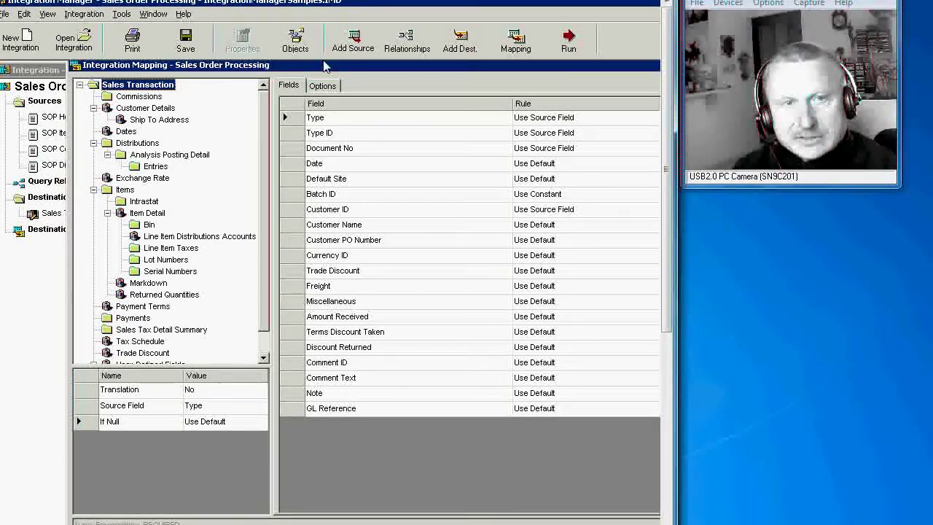
{"action": "left_click_drag", "start_coordinate": [330, 65], "coordinate": [263, 94]}
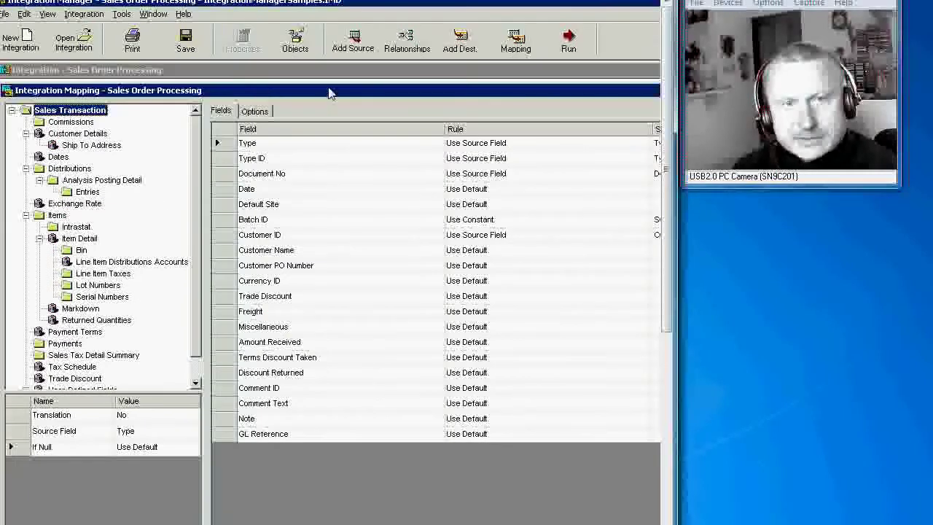
{"action": "left_click_drag", "start_coordinate": [328, 92], "coordinate": [278, 99]}
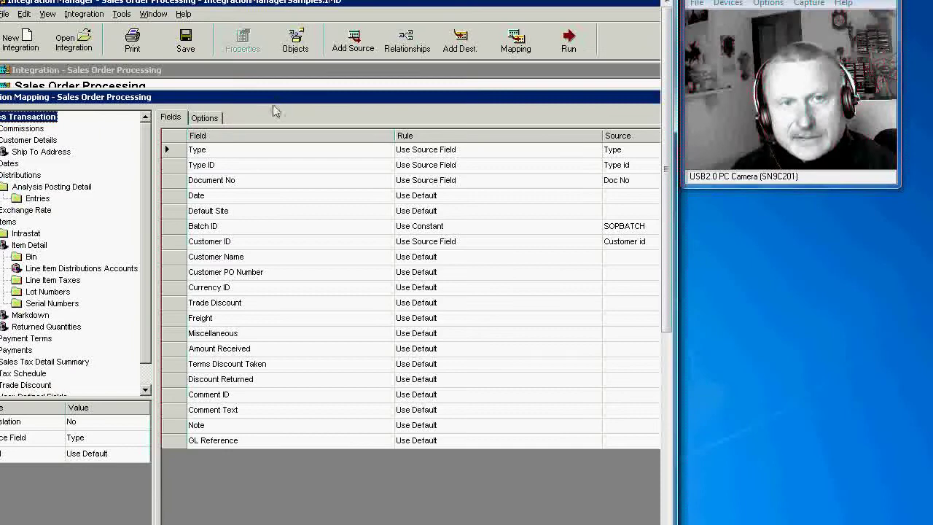
{"action": "left_click_drag", "start_coordinate": [267, 100], "coordinate": [388, 95]}
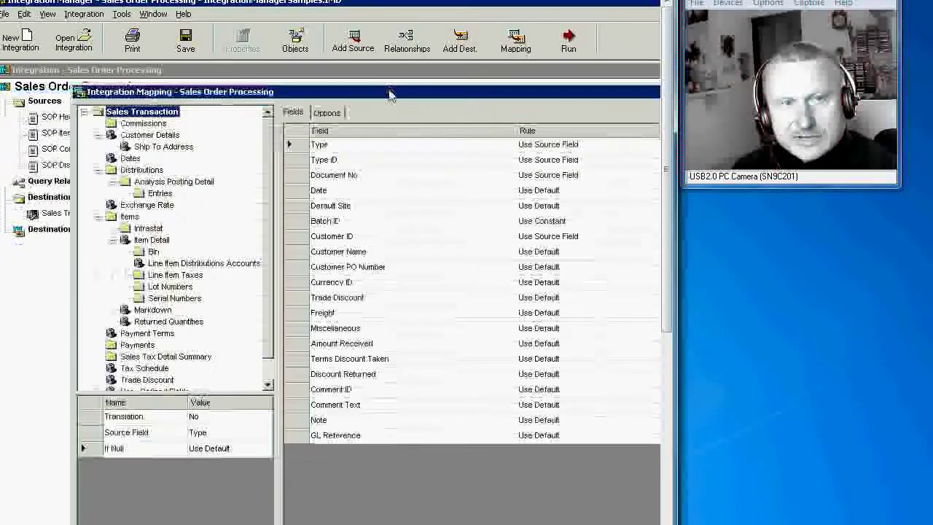
Set the rule of the Billed Quantity field in the Items mapping to Use Script
{"action": "left_click", "coordinate": [116, 218]}
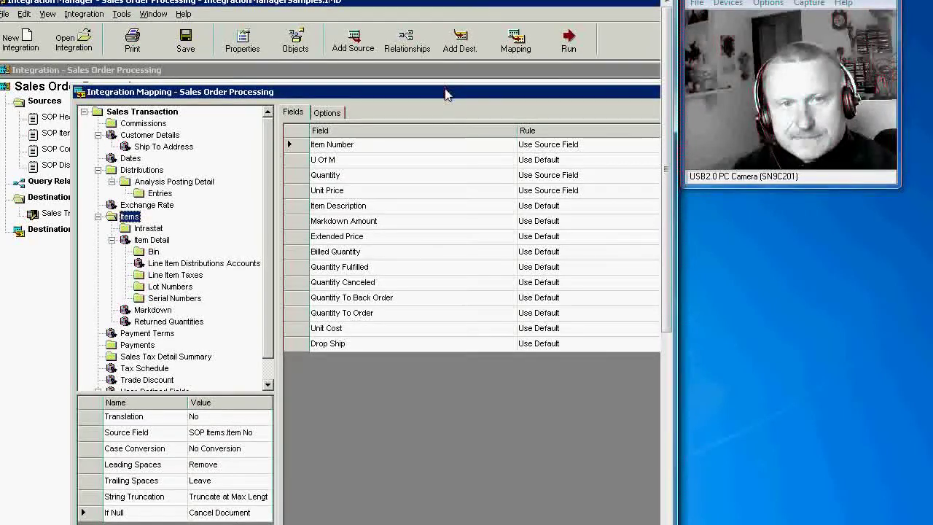
{"action": "left_click_drag", "start_coordinate": [446, 95], "coordinate": [416, 64]}
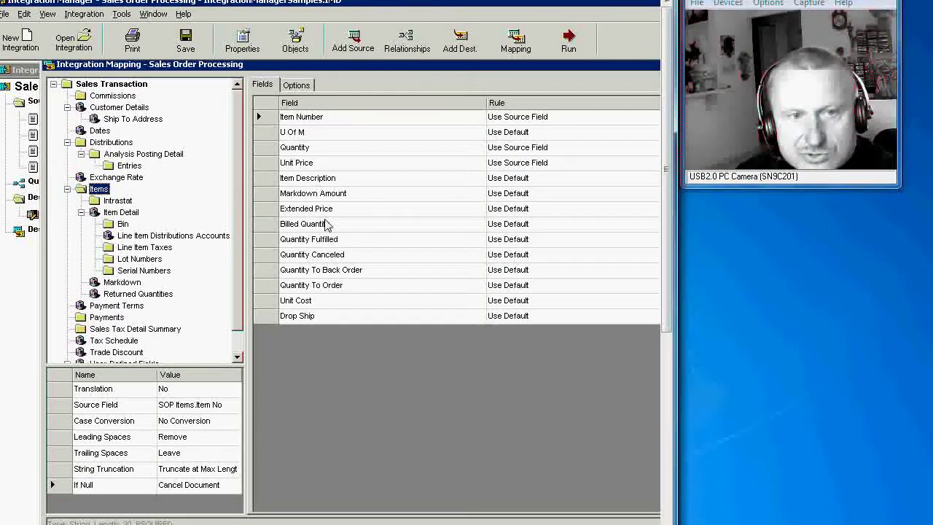
{"action": "key", "text": "Tab"}
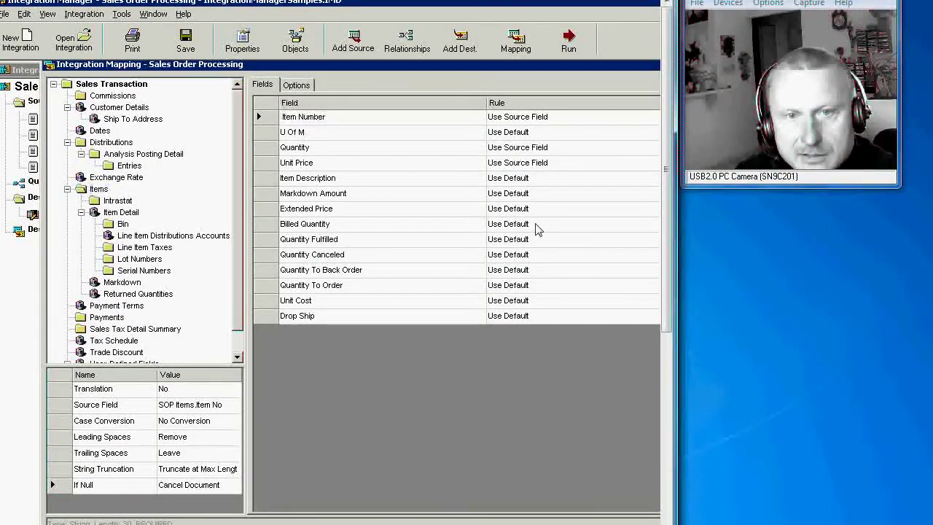
{"action": "left_click", "coordinate": [535, 229]}
{"action": "left_click_drag", "start_coordinate": [501, 69], "coordinate": [412, 71]}
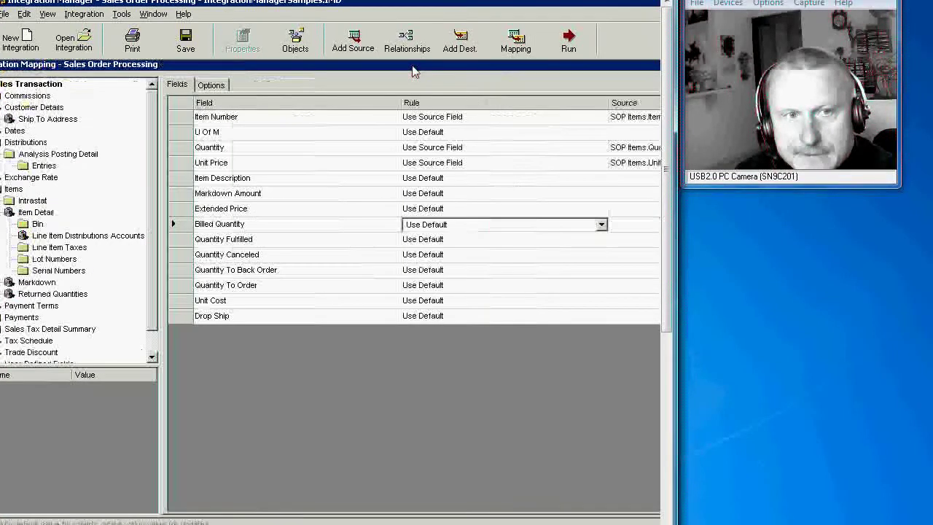
{"action": "left_click", "coordinate": [601, 225]}
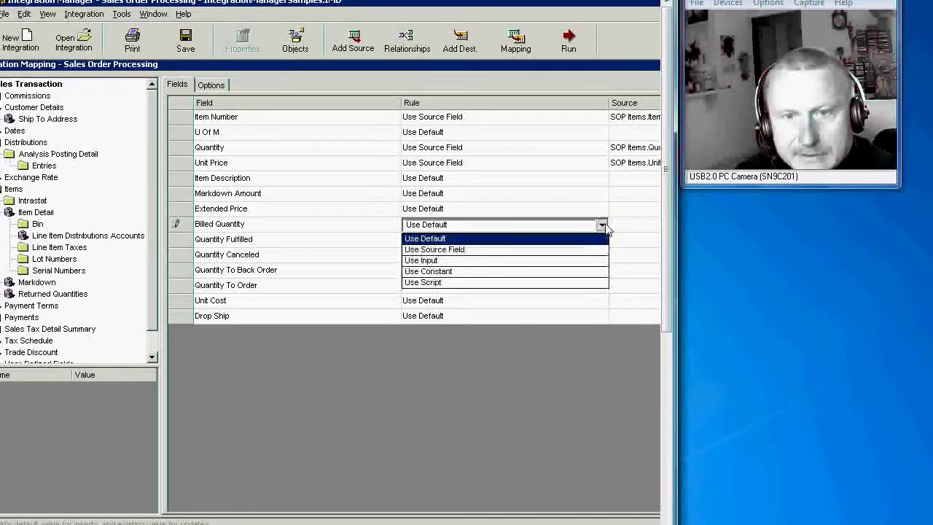
{"action": "left_click", "coordinate": [445, 282]}
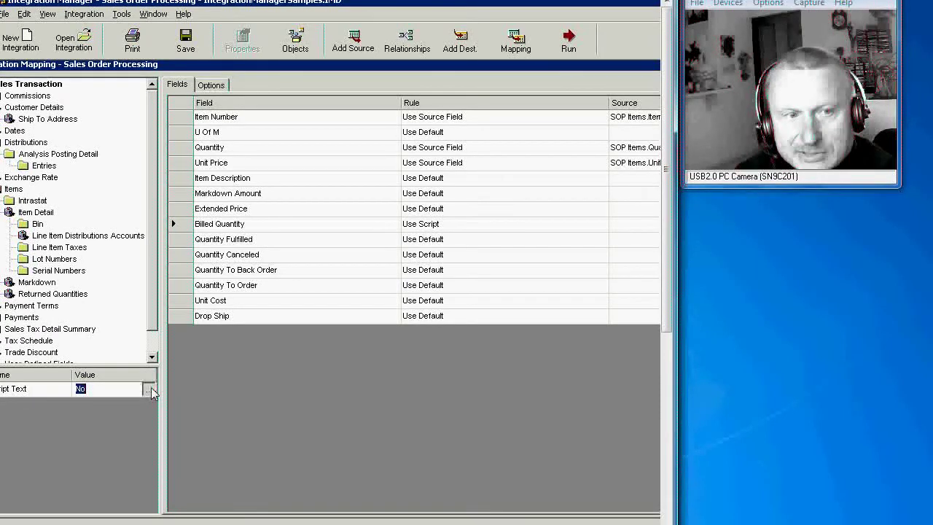
View the script editor for the Billed Quantity field and close it
{"action": "left_click", "coordinate": [150, 388]}
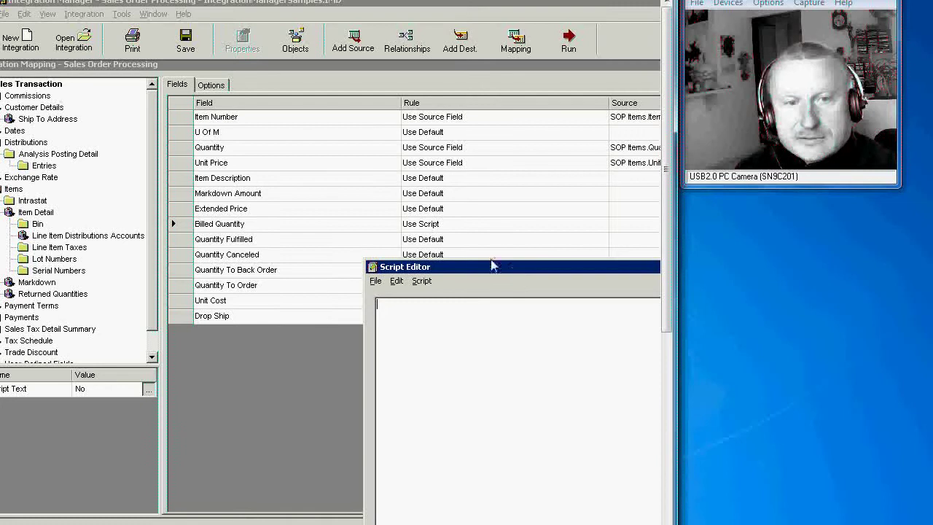
{"action": "left_click_drag", "start_coordinate": [493, 266], "coordinate": [329, 186]}
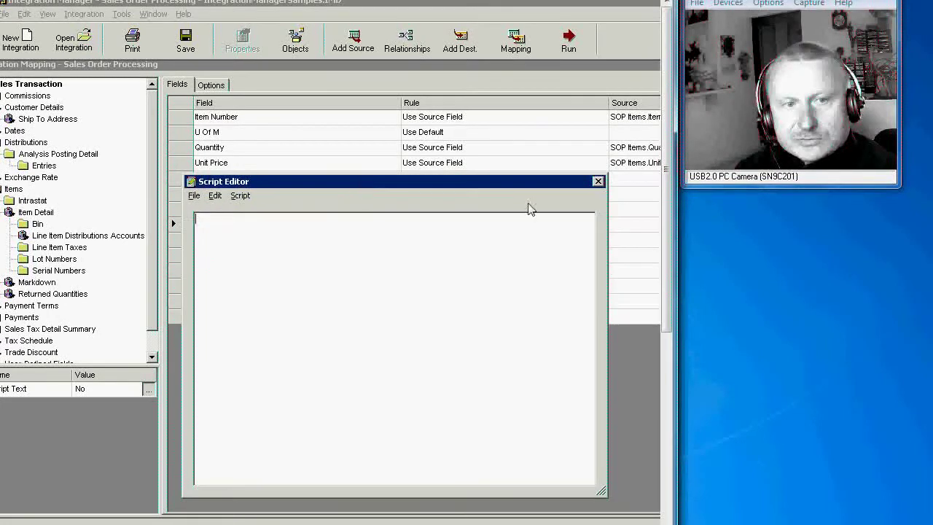
{"action": "left_click", "coordinate": [597, 182]}
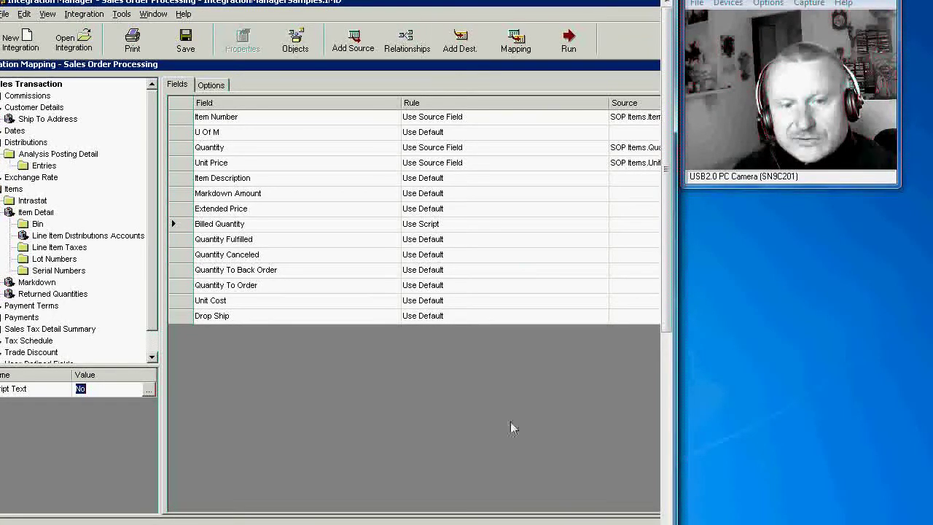
Switch to Visual Studio and expand the Integration project's references to view the eConnect assemblies
{"action": "scroll", "coordinate": [624, 520], "scroll_direction": "down", "scroll_amount": 5}
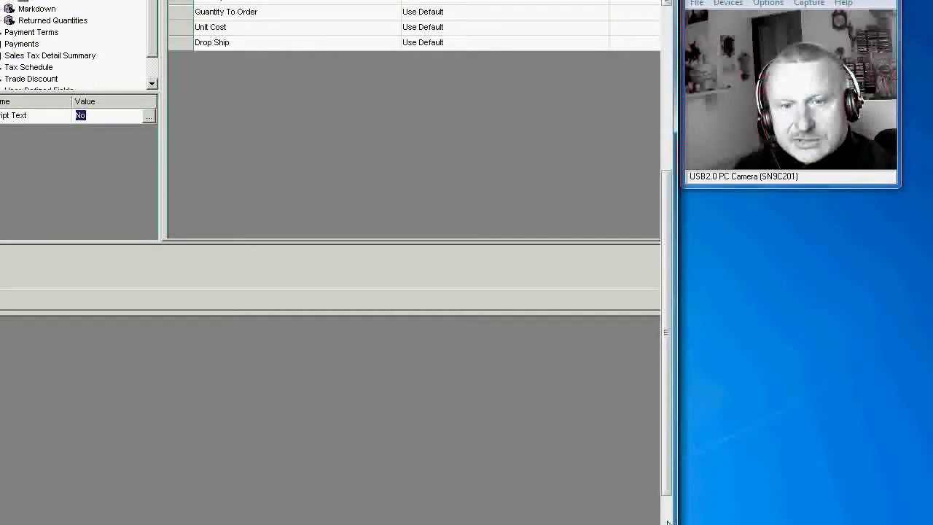
{"action": "left_click", "coordinate": [160, 520]}
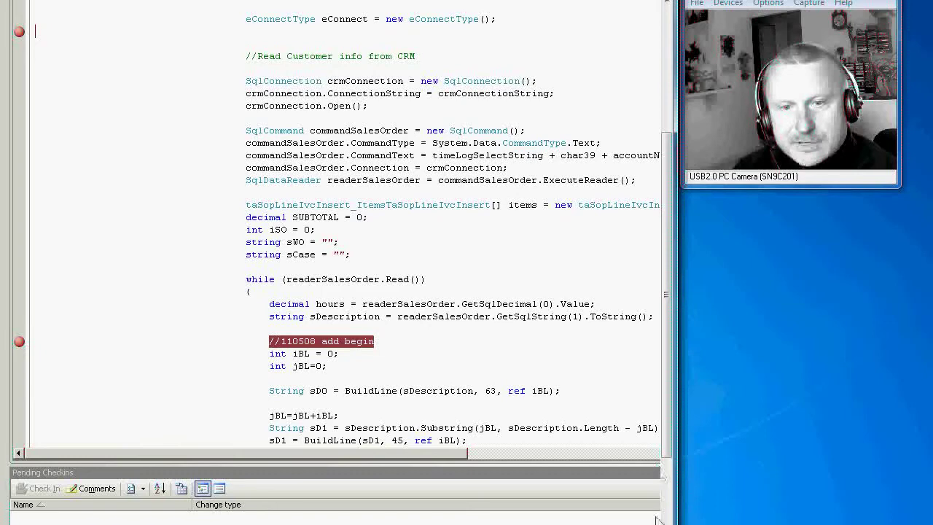
{"action": "scroll", "coordinate": [343, 219], "scroll_direction": "down", "scroll_amount": 1}
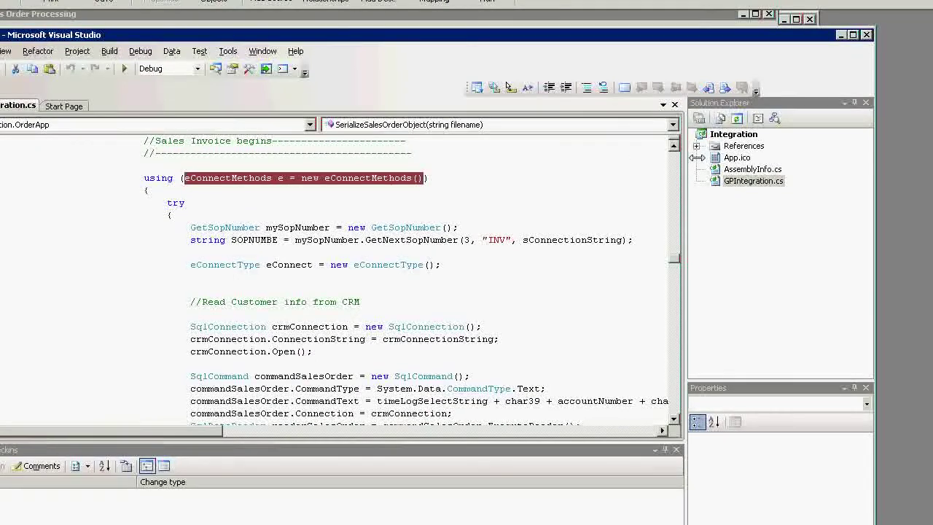
{"action": "left_click", "coordinate": [696, 145]}
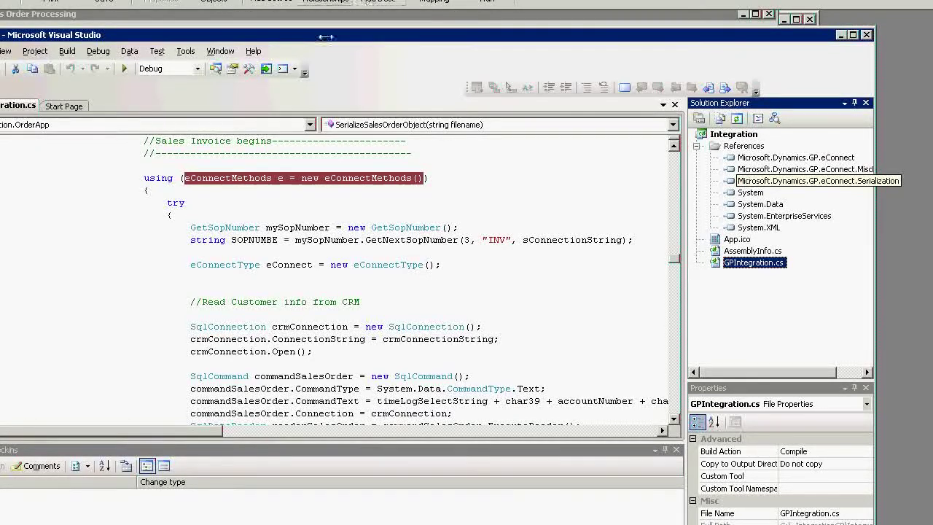
{"action": "left_click_drag", "start_coordinate": [335, 34], "coordinate": [424, 12]}
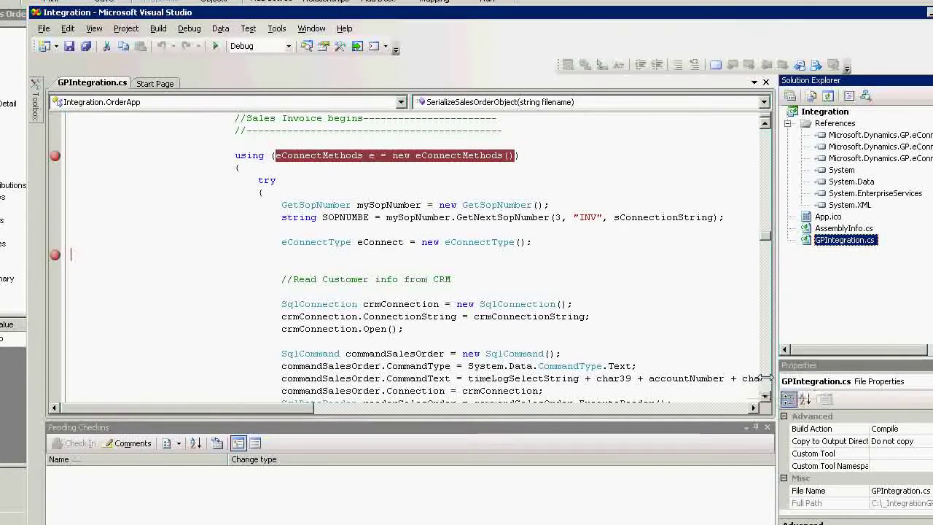
Examine the code in GPIntegration.cs that fills the sales invoice line items and their comments
{"action": "left_click", "coordinate": [764, 376]}
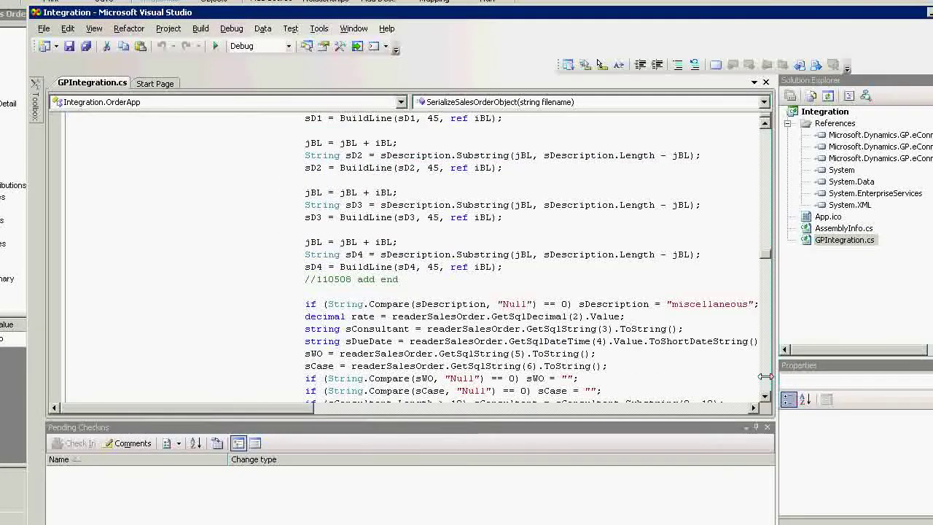
{"action": "left_click", "coordinate": [765, 376]}
{"action": "left_click", "coordinate": [764, 376]}
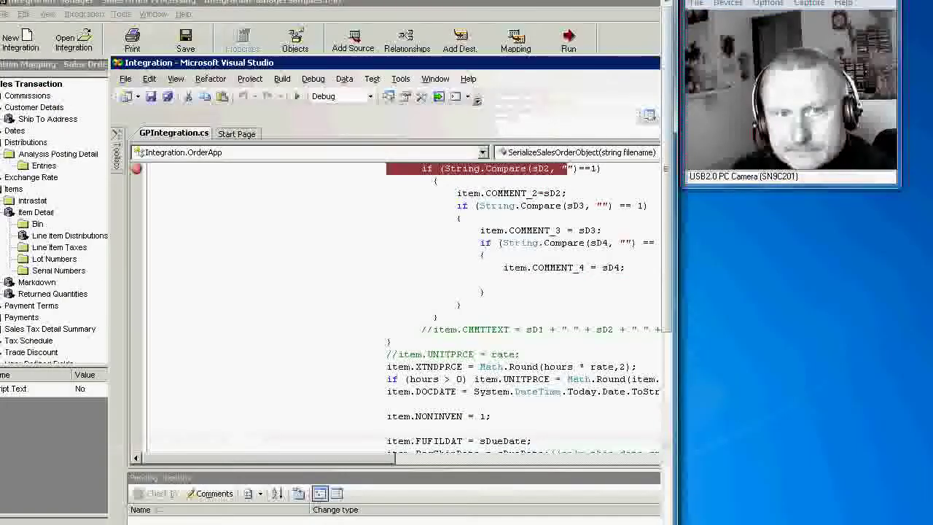
{"action": "key", "text": "super"}
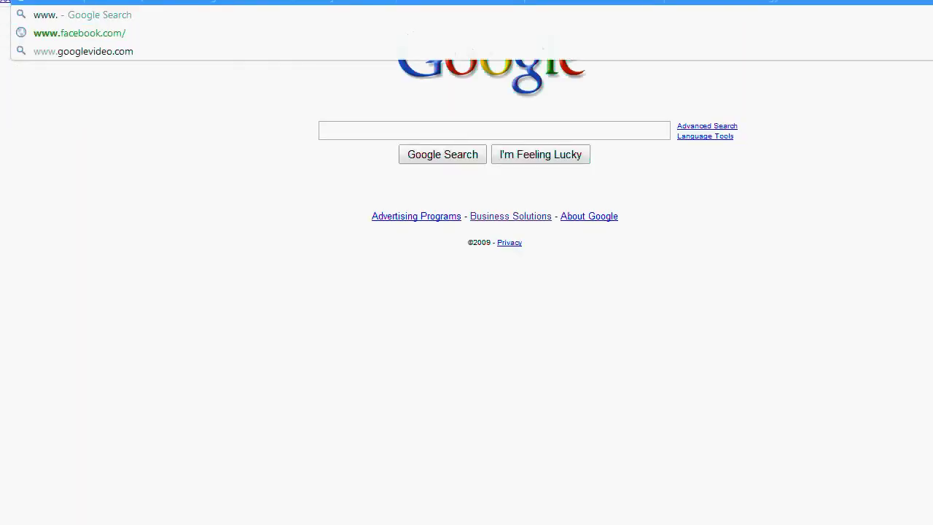
{"action": "type", "text": "albaspectrum.com/News.ht"}
{"action": "key", "text": "BackSpace"}
{"action": "key", "text": "BackSpace"}
{"action": "key", "text": "BackSpace"}
{"action": "key", "text": "BackSpace"}
{"action": "key", "text": "BackSpace"}
{"action": "key", "text": "BackSpace"}
{"action": "key", "text": "BackSpace"}
{"action": "key", "text": "BackSpace"}
{"action": "key", "text": "BackSpace"}
{"action": "key", "text": "BackSpace"}
{"action": "key", "text": "BackSpace"}
{"action": "key", "text": "BackSpace"}
{"action": "key", "text": "BackSpace"}
{"action": "key", "text": "BackSpace"}
{"action": "key", "text": "BackSpace"}
{"action": "key", "text": "BackSpace"}
{"action": "key", "text": "BackSpace"}
{"action": "key", "text": "BackSpace"}
{"action": "key", "text": "BackSpace"}
{"action": "key", "text": "BackSpace"}
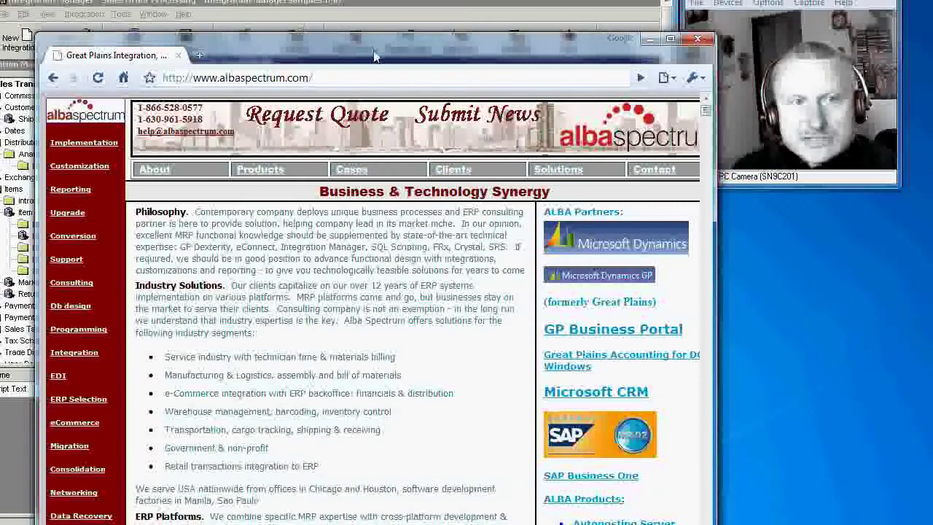
{"action": "left_click_drag", "start_coordinate": [373, 56], "coordinate": [366, 13]}
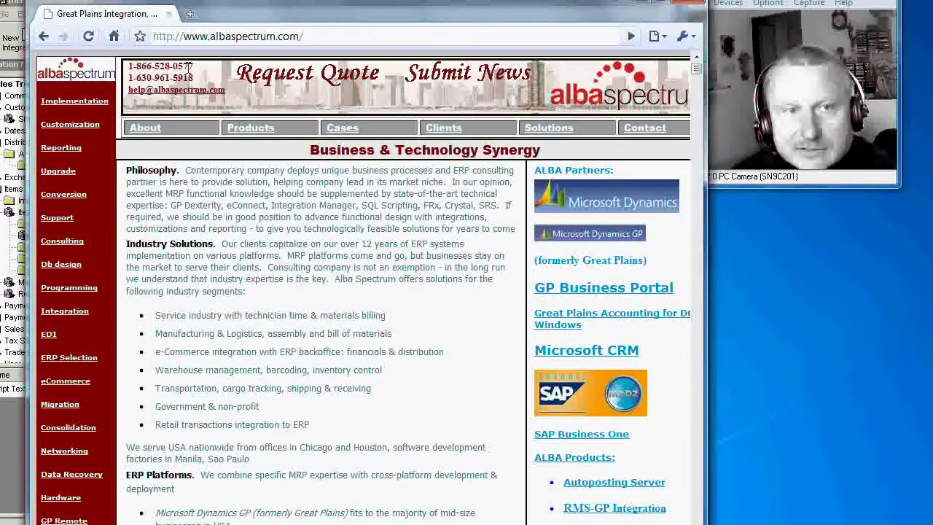